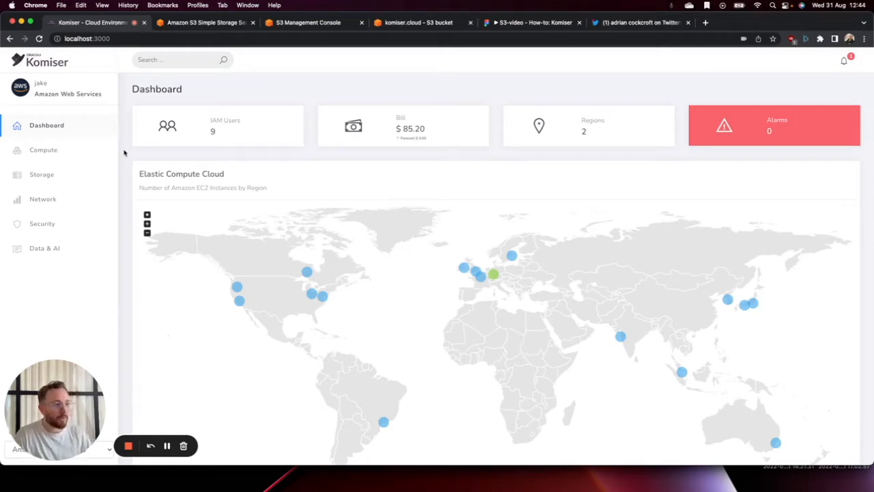
# Step: View the AWS account's storage overview in Komiser and open the Amazon S3 pricing page
pyautogui.click(61, 178)
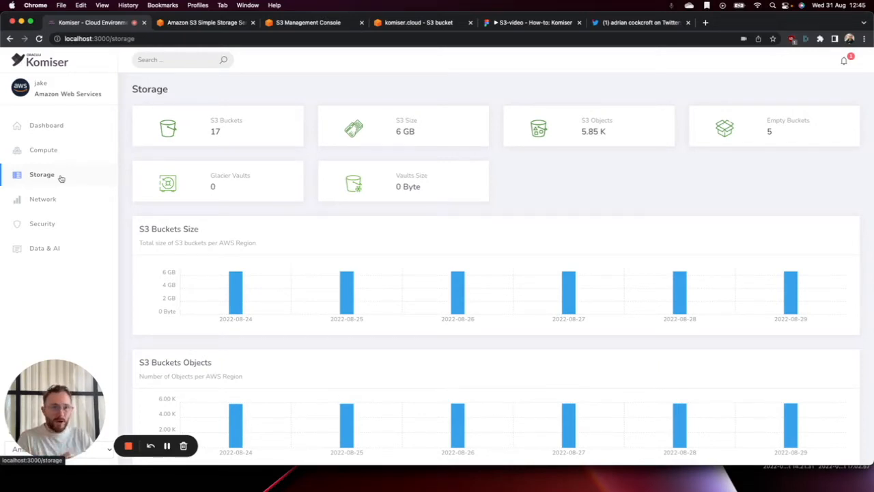
pyautogui.click(414, 24)
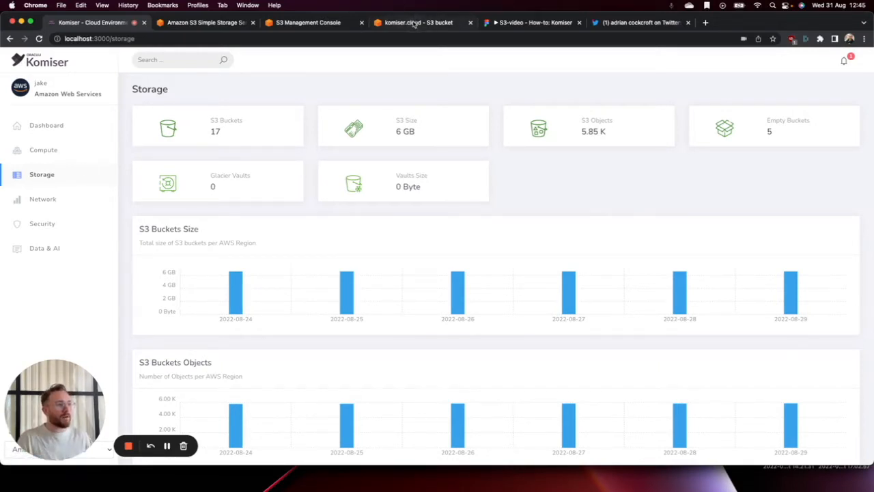
pyautogui.click(298, 23)
pyautogui.click(217, 24)
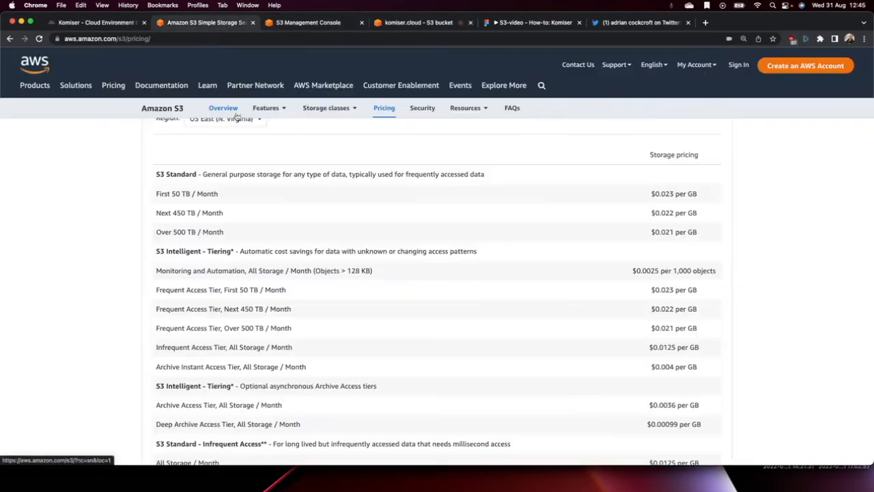
# Step: Show the S3 storage prices for the Europe (Frankfurt) region and open the Figma slide with the lifecycle policy cost example
pyautogui.scroll(-1, 105, 198)
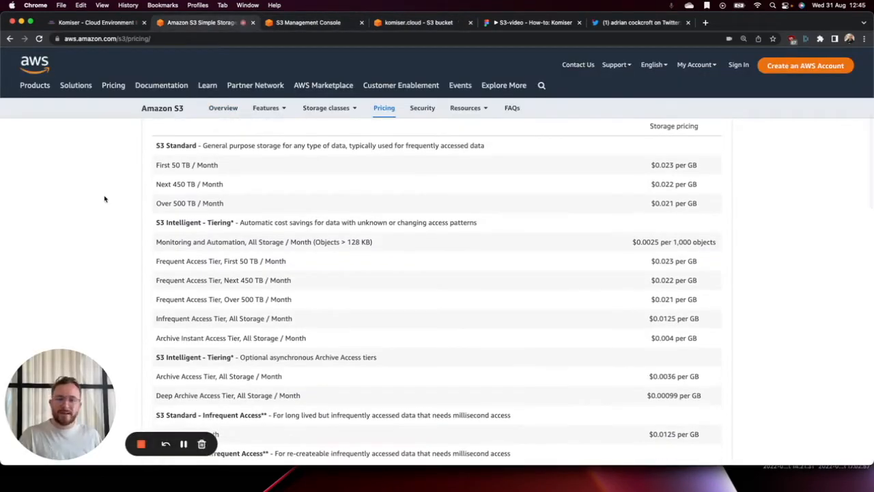
pyautogui.scroll(1, 104, 199)
pyautogui.scroll(1, 104, 199)
pyautogui.click(229, 146)
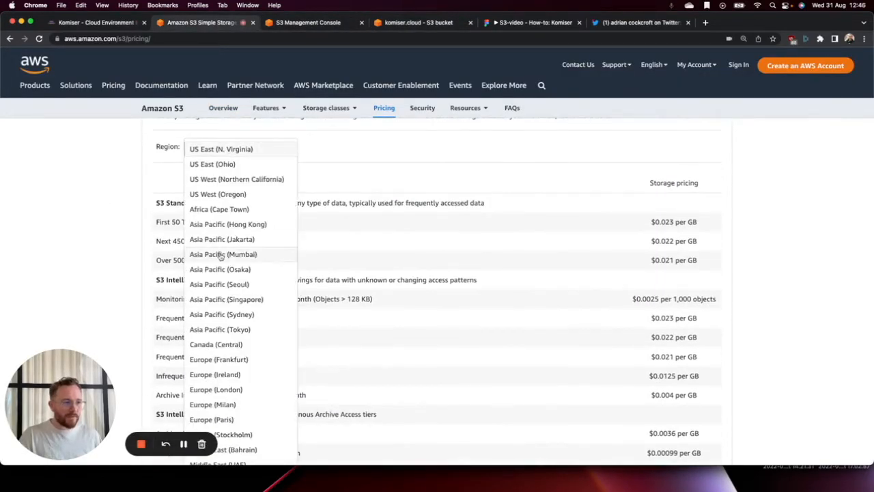
pyautogui.click(214, 359)
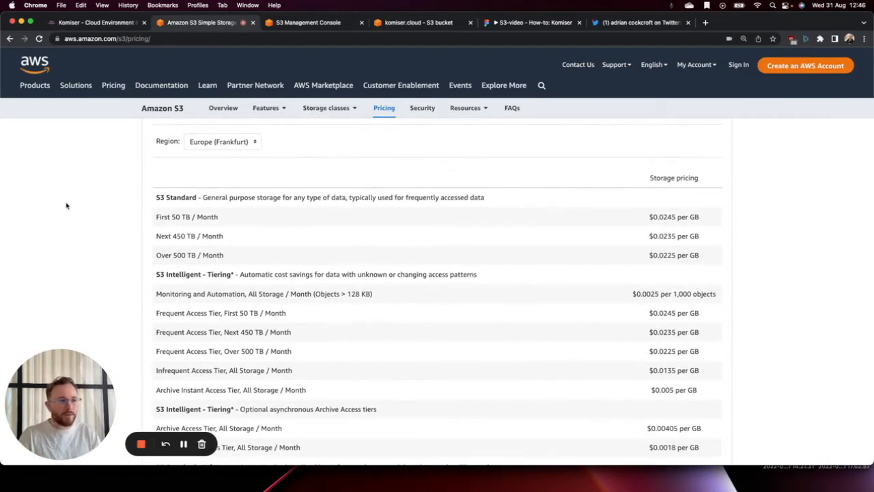
pyautogui.scroll(-1, 66, 206)
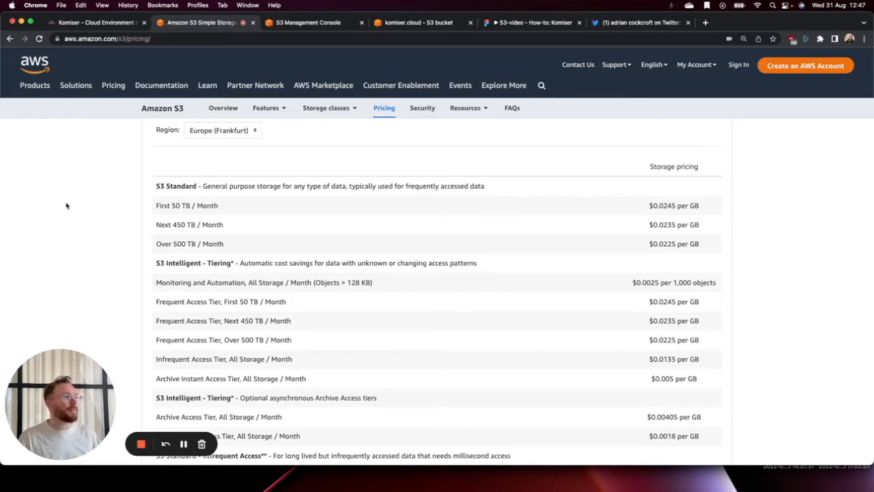
pyautogui.click(521, 22)
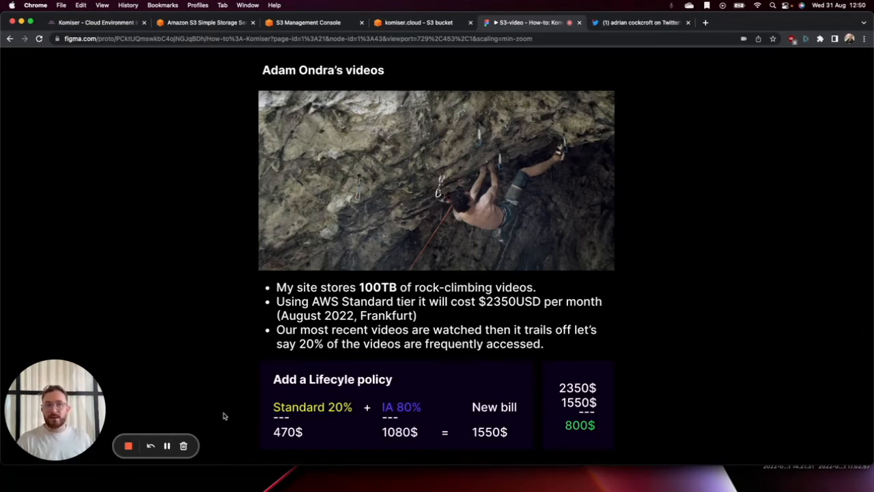
# Step: Open the komiser.cloud bucket's management settings in the S3 console and start a new lifecycle rule
pyautogui.click(301, 24)
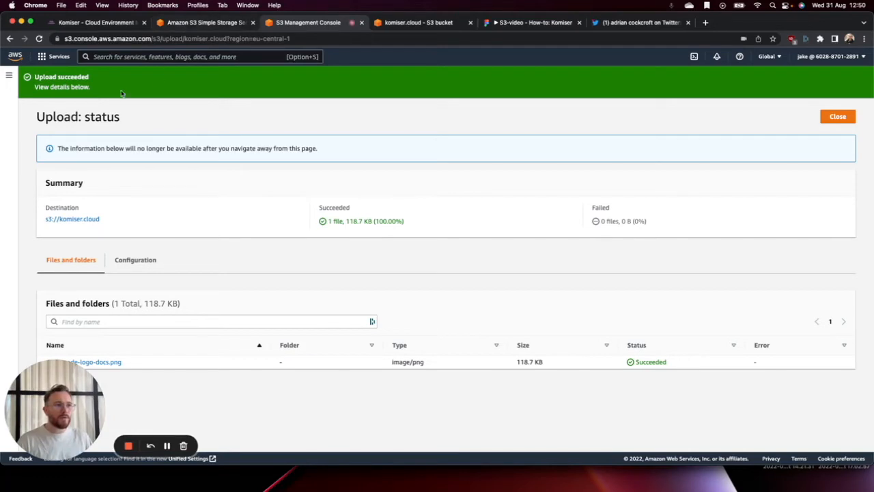
pyautogui.click(67, 220)
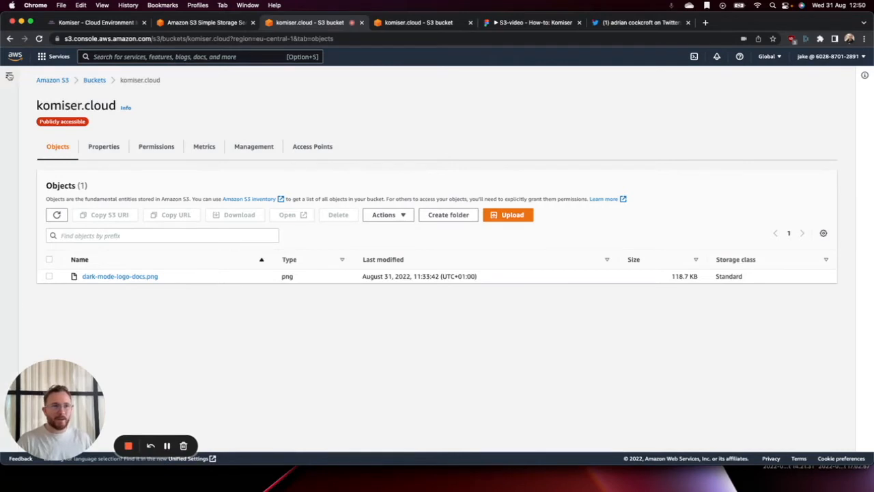
pyautogui.click(8, 75)
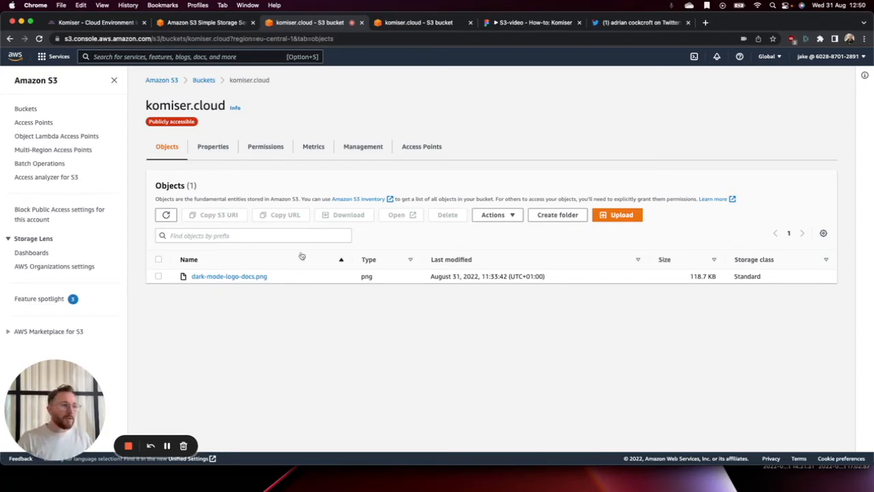
pyautogui.click(364, 148)
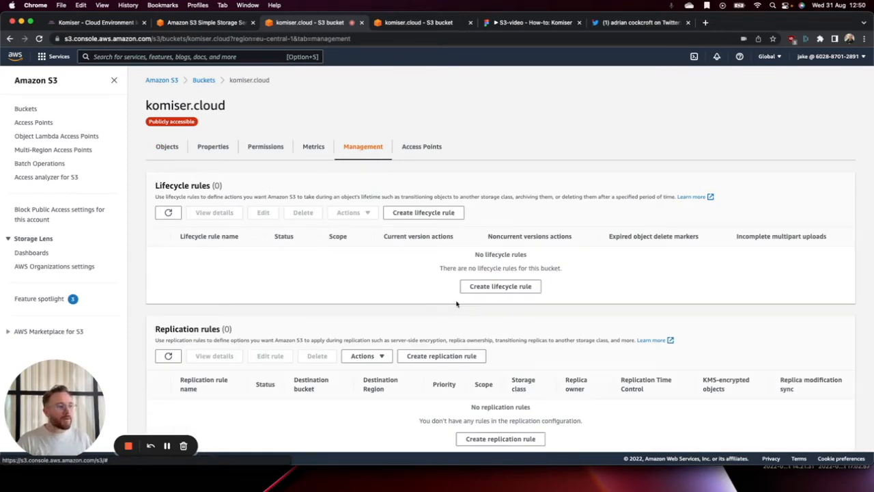
pyautogui.click(500, 286)
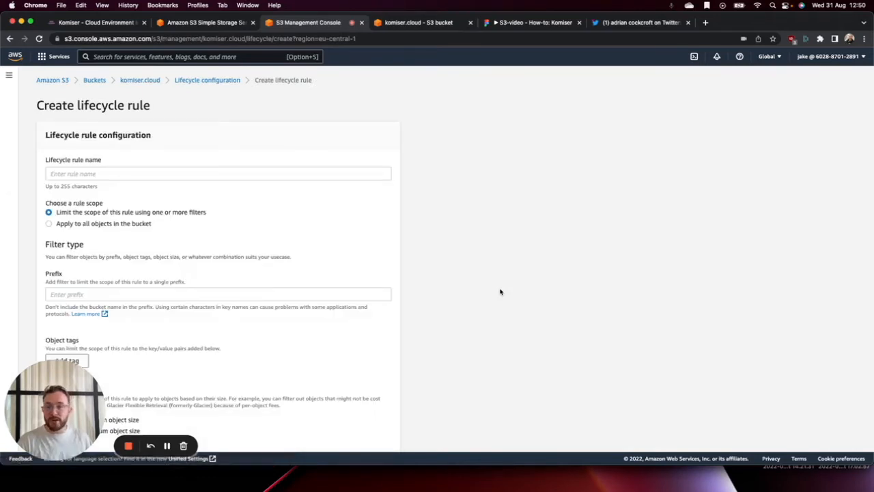
# Step: Name the lifecycle rule IA-transition and apply it to all objects in the bucket, acknowledging that scope
pyautogui.scroll(-1, 318, 310)
pyautogui.click(99, 165)
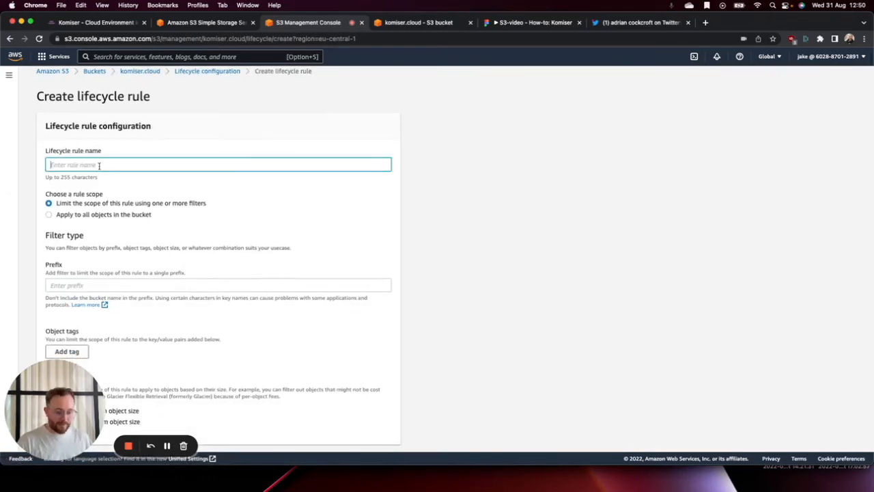
pyautogui.write('IA-')
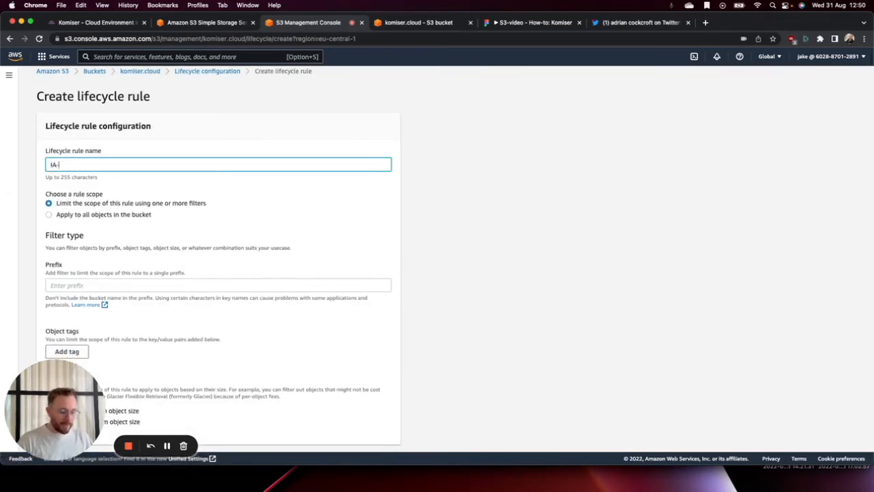
pyautogui.write('transition')
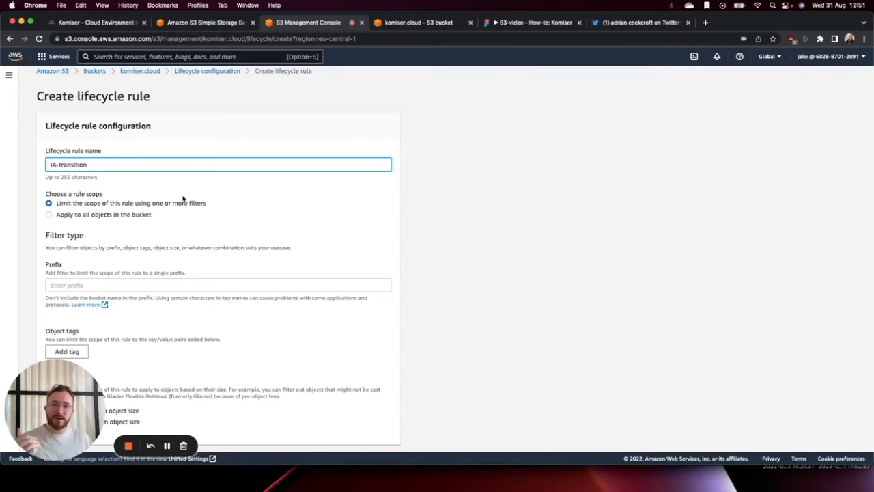
pyautogui.click(91, 216)
pyautogui.click(78, 276)
# Step: Enable moving current object versions between storage classes, with a transition to Standard-IA 30 days after object creation
pyautogui.scroll(-2, 65, 273)
pyautogui.scroll(-1, 56, 271)
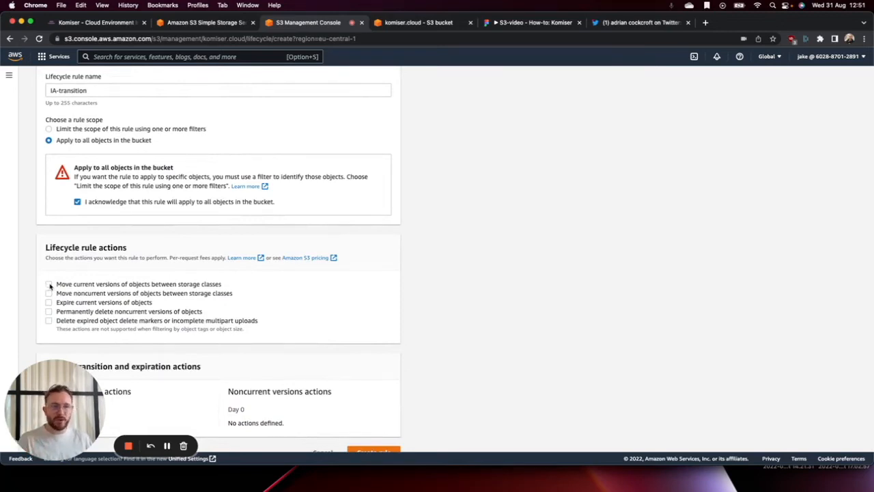
pyautogui.click(50, 284)
pyautogui.scroll(-5, 68, 287)
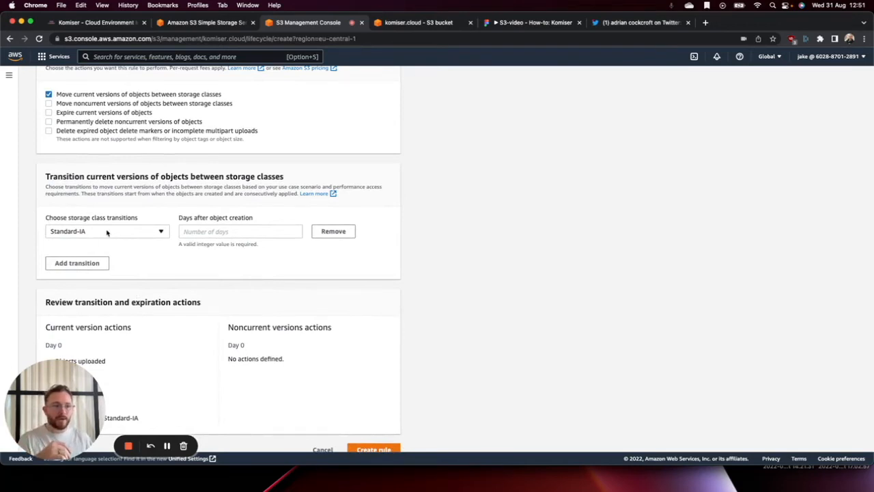
pyautogui.click(215, 232)
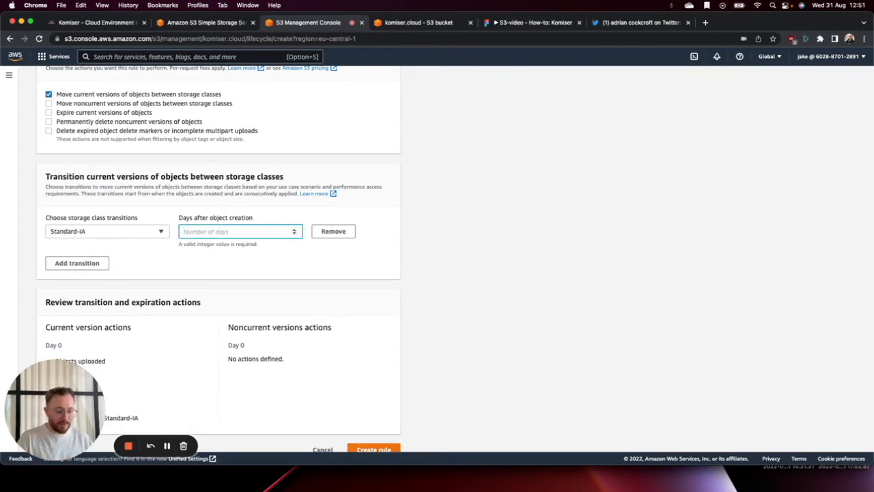
pyautogui.write('30')
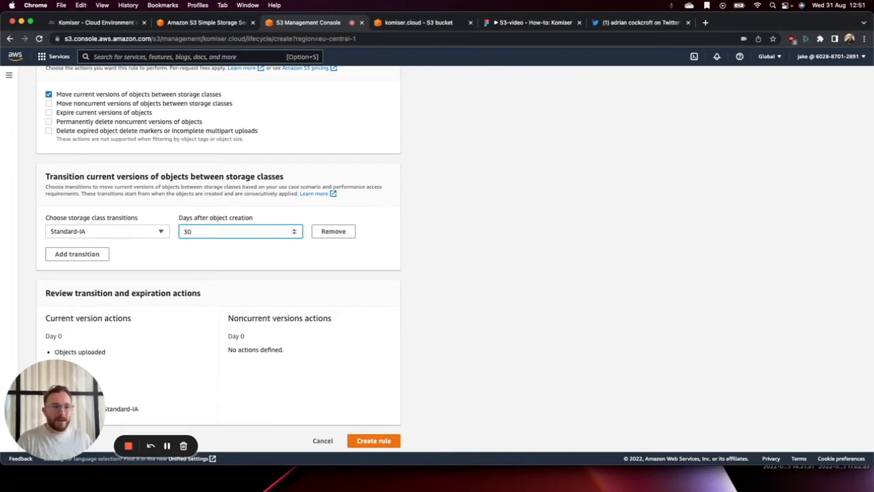
# Step: Add a second transition to Glacier Instant Retrieval 90 days after object creation and create the lifecycle rule
pyautogui.click(77, 254)
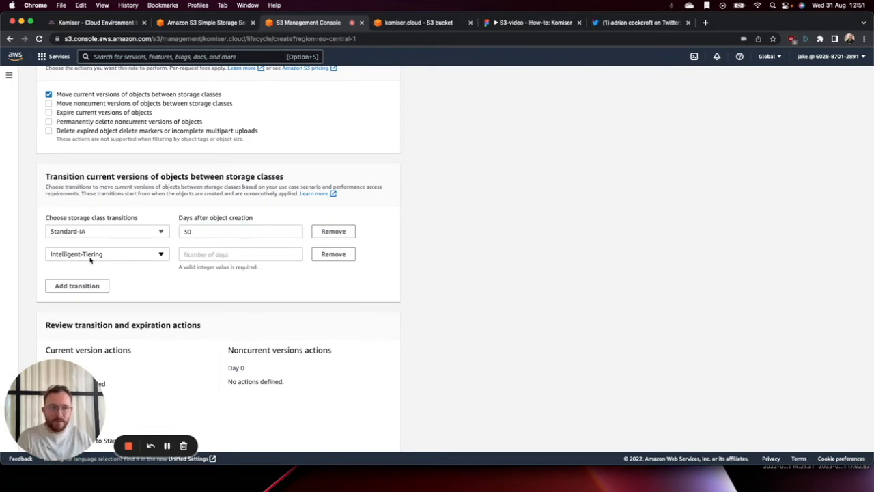
pyautogui.click(89, 257)
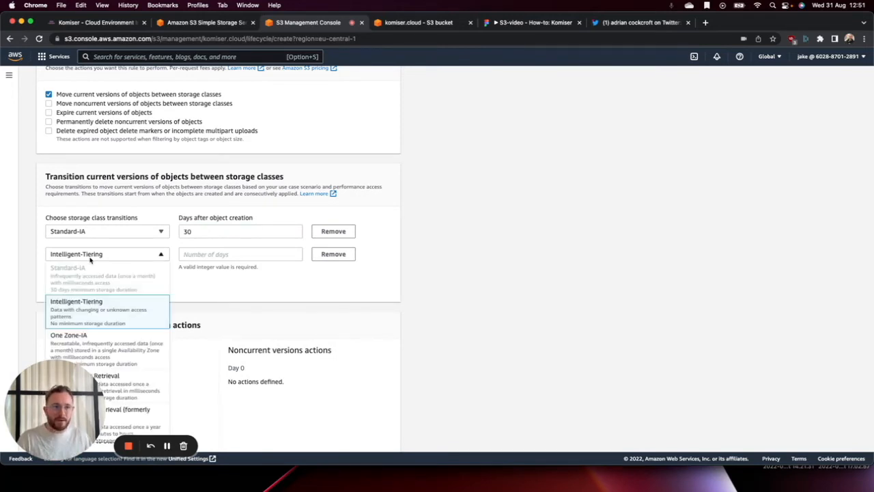
pyautogui.click(98, 347)
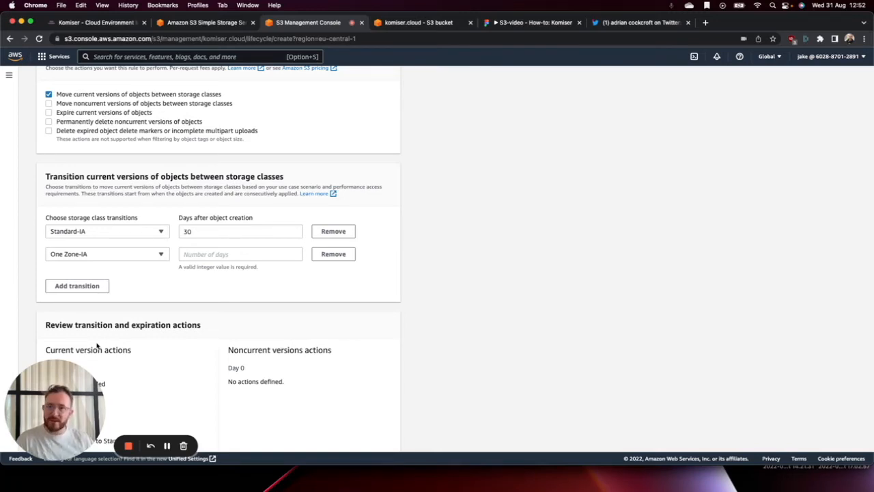
pyautogui.click(87, 255)
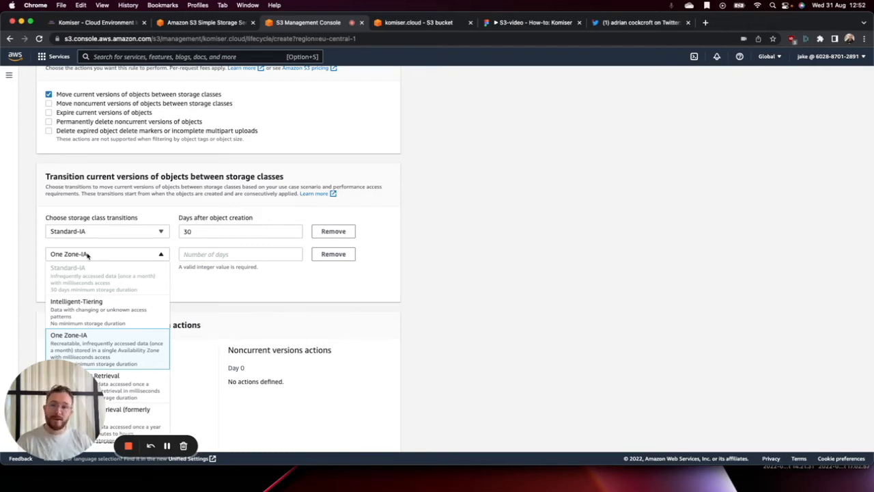
pyautogui.scroll(-1, 123, 287)
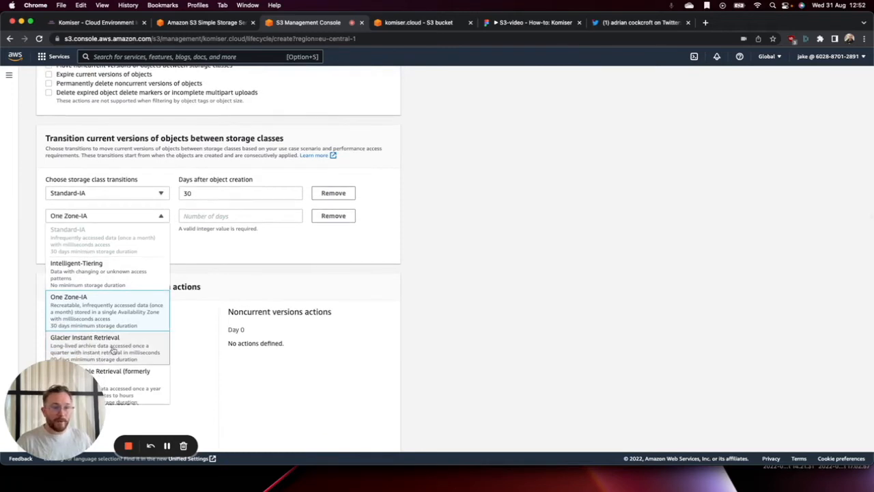
pyautogui.click(113, 350)
pyautogui.click(205, 216)
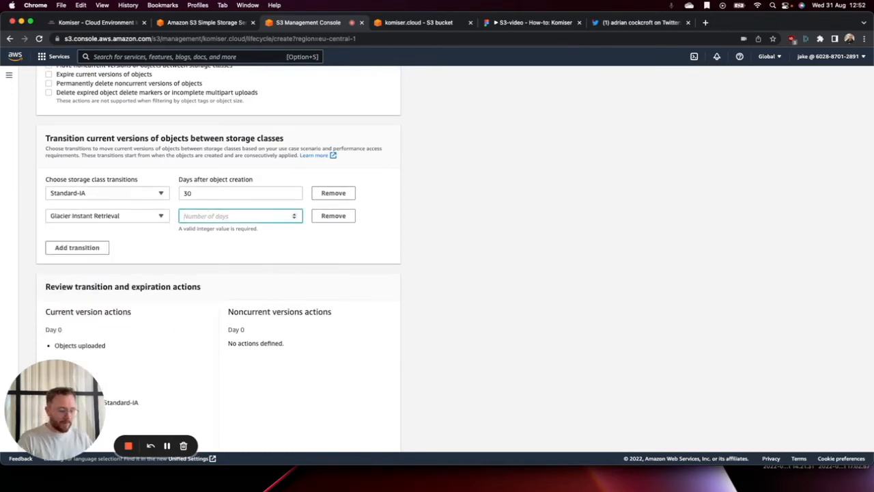
pyautogui.write('90')
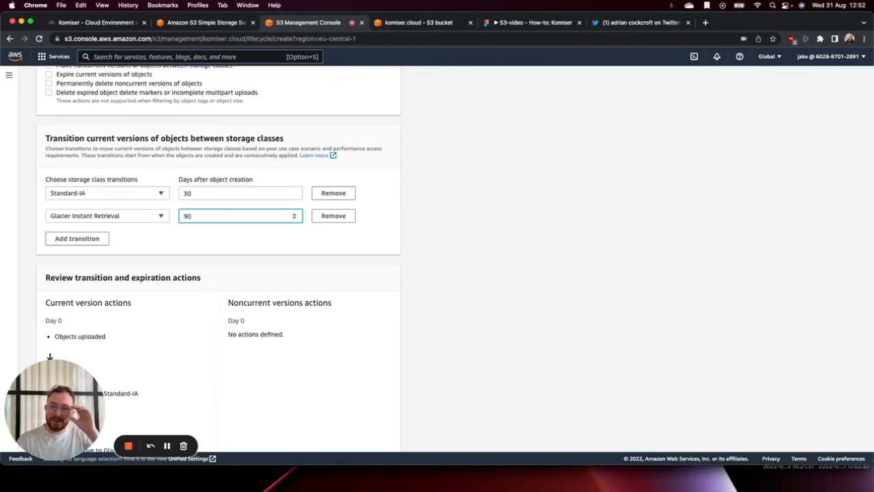
pyautogui.scroll(-3, 372, 446)
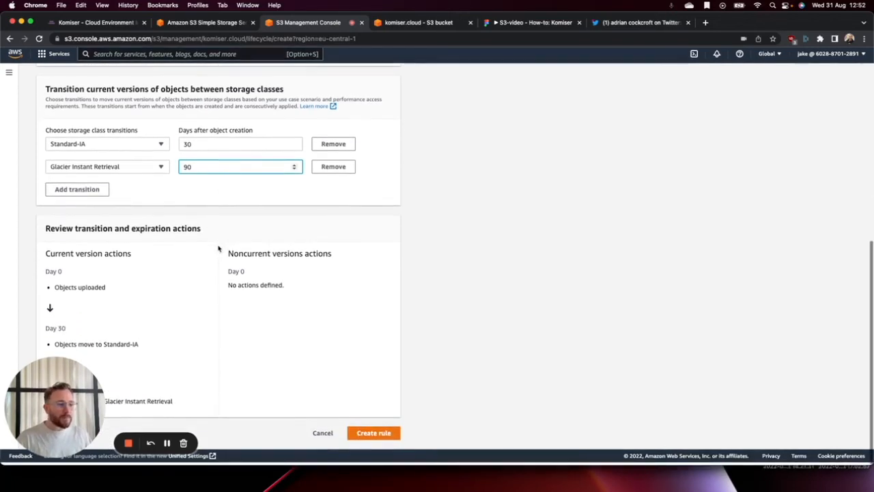
pyautogui.click(371, 437)
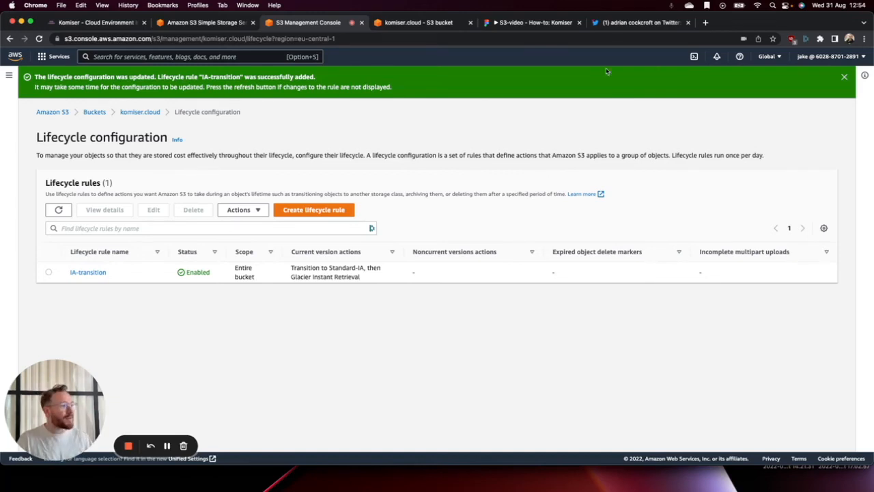
# Step: View the tweet about AWS switching from gzip to zstd, and list the s3 folder's files in iTerm
pyautogui.click(631, 24)
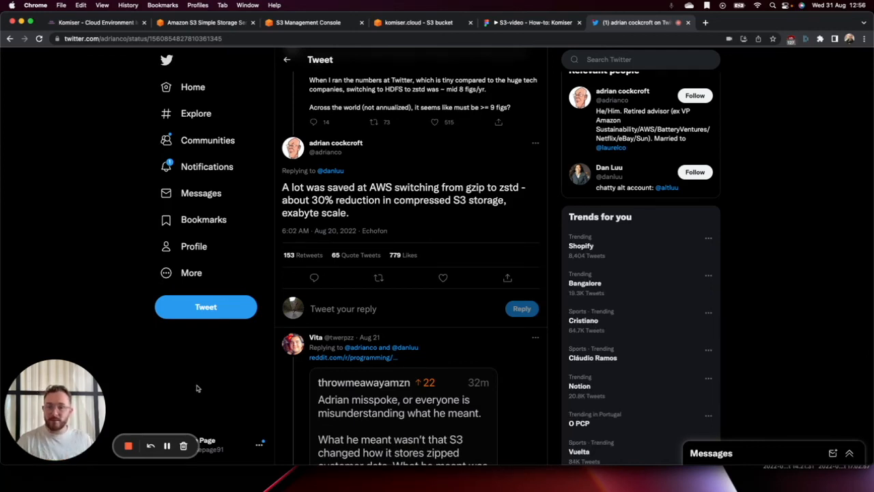
pyautogui.moveTo(341, 486)
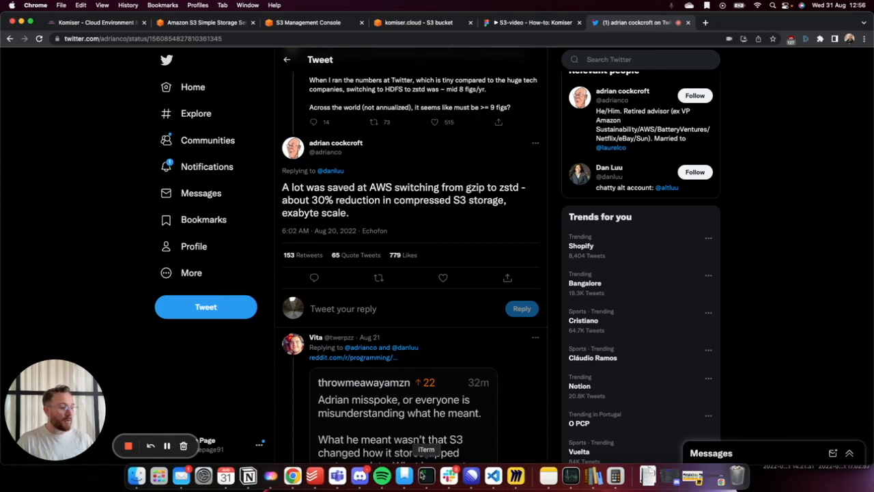
pyautogui.click(425, 475)
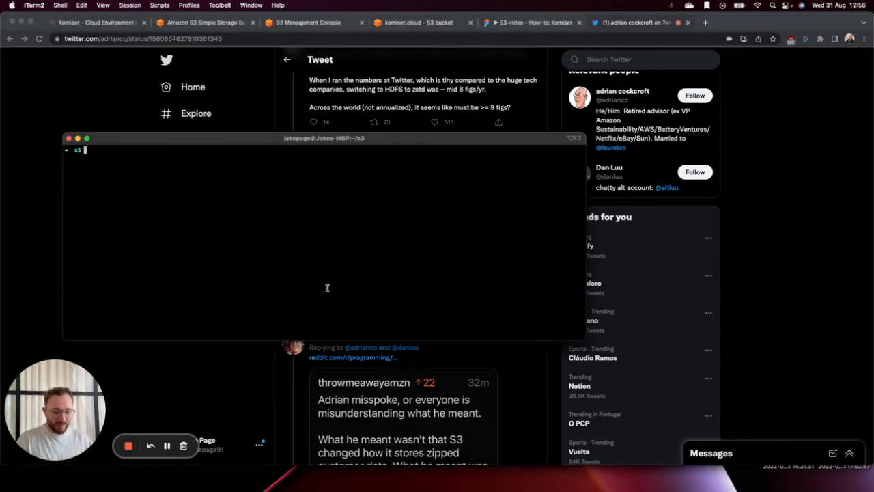
pyautogui.write('ls')
pyautogui.press('Return')
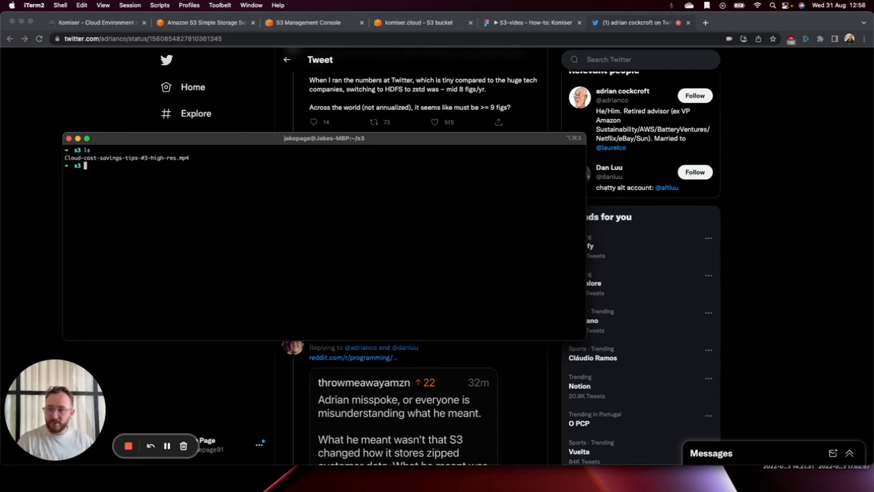
# Step: Try to run zstd without any arguments
pyautogui.write('zst')
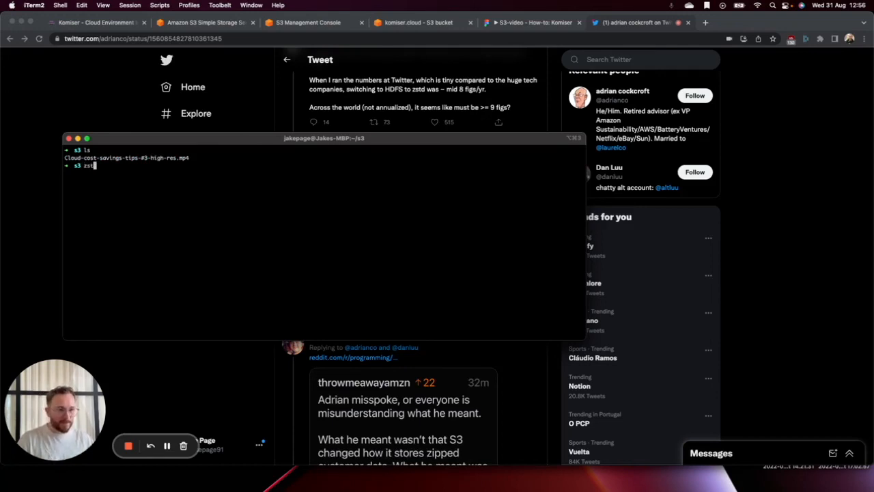
pyautogui.write('d')
pyautogui.press('Return')
# Step: Compress Cloud-cost-savings-tips-#3-high-res.mp4 with zstd -z and list the folder's files
pyautogui.write('zstd -z ')
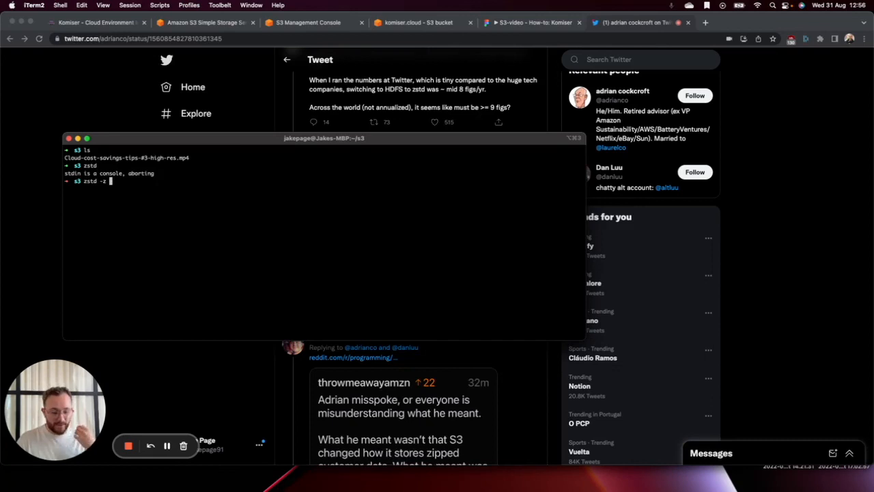
pyautogui.write('Cl')
pyautogui.press('Tab')
pyautogui.press('Return')
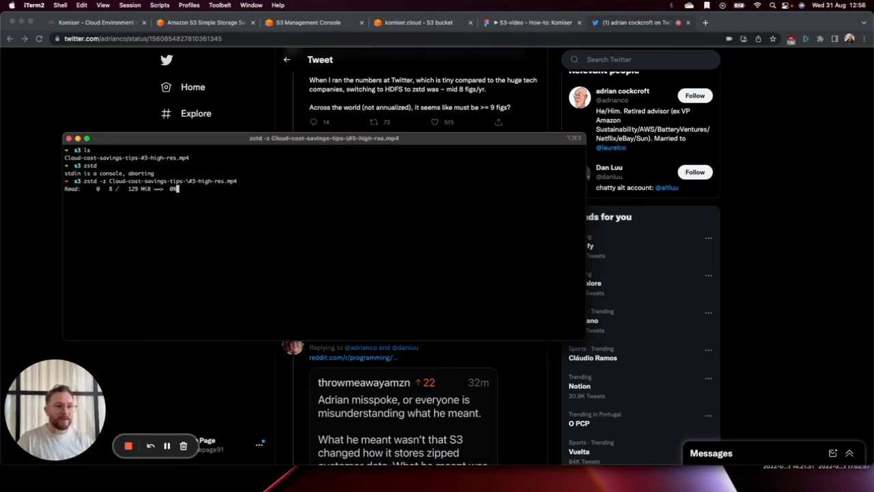
pyautogui.write('ls')
pyautogui.press('Return')
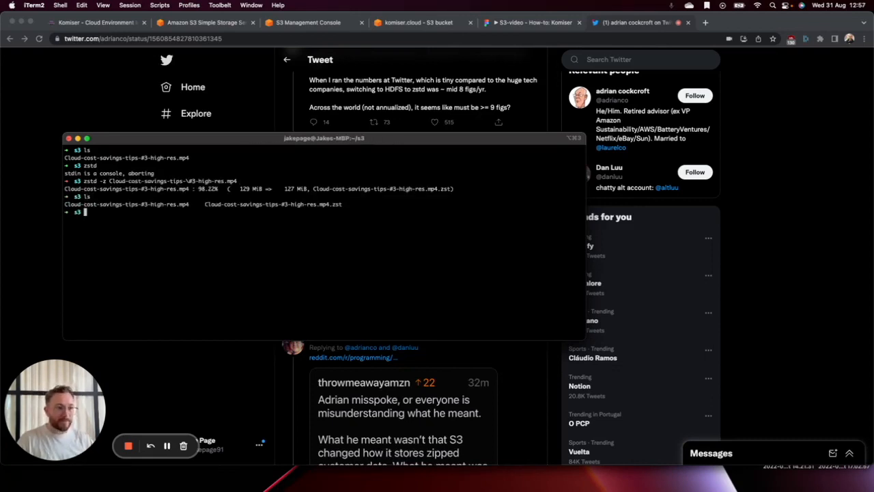